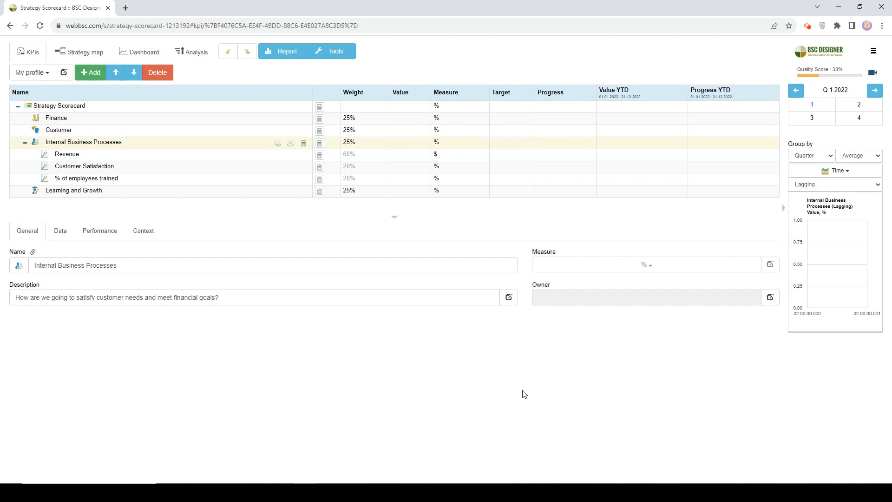
Review the three KPIs under Internal Business Processes and the update interval of % of employees trained in the Values editor
left_click(207, 161)
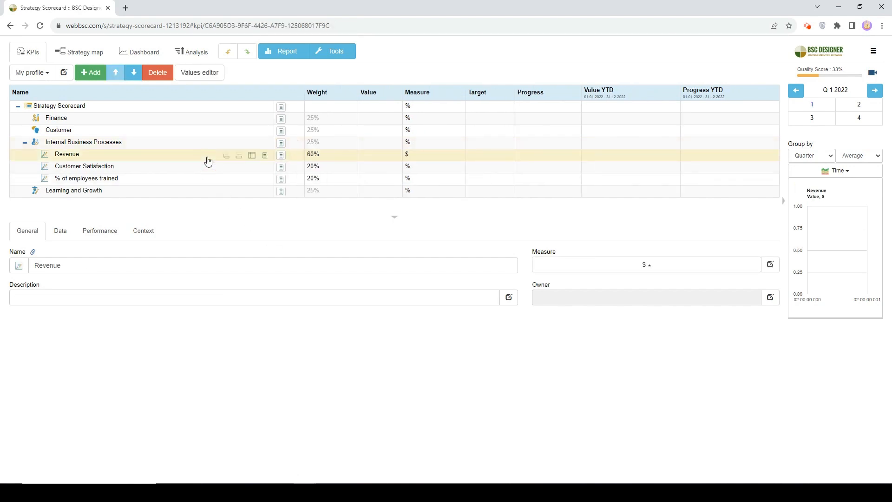
left_click(201, 168)
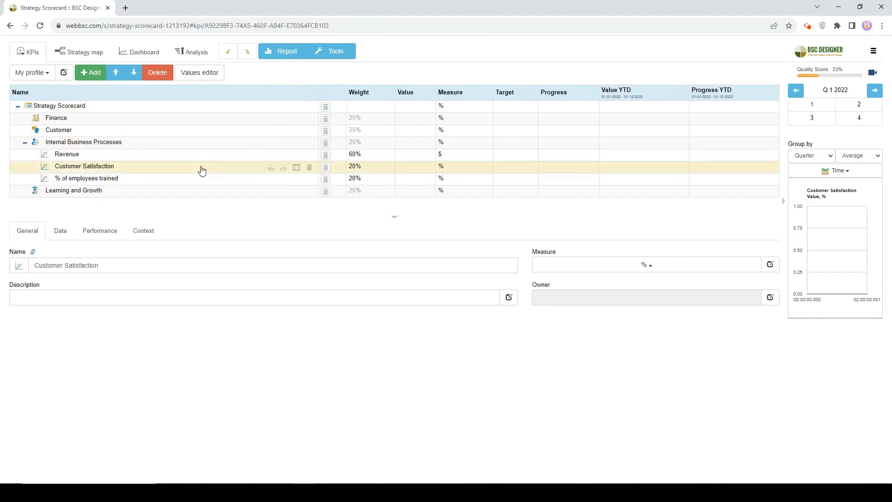
left_click(171, 186)
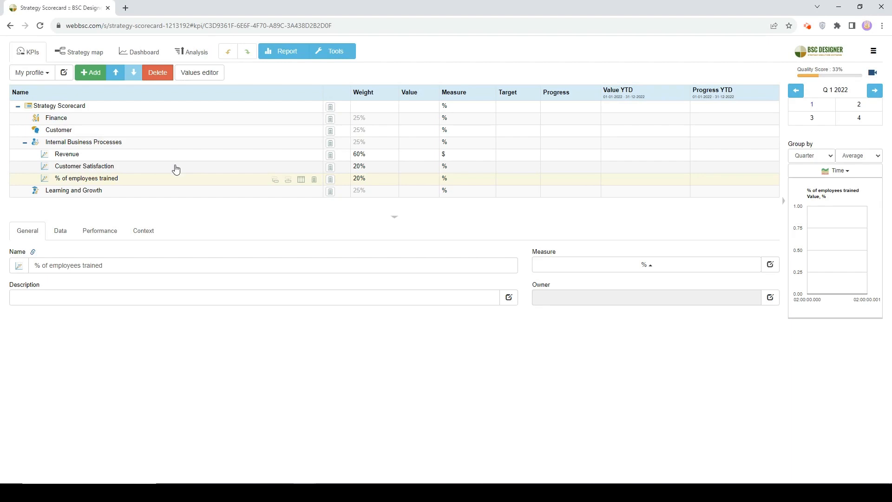
left_click(207, 72)
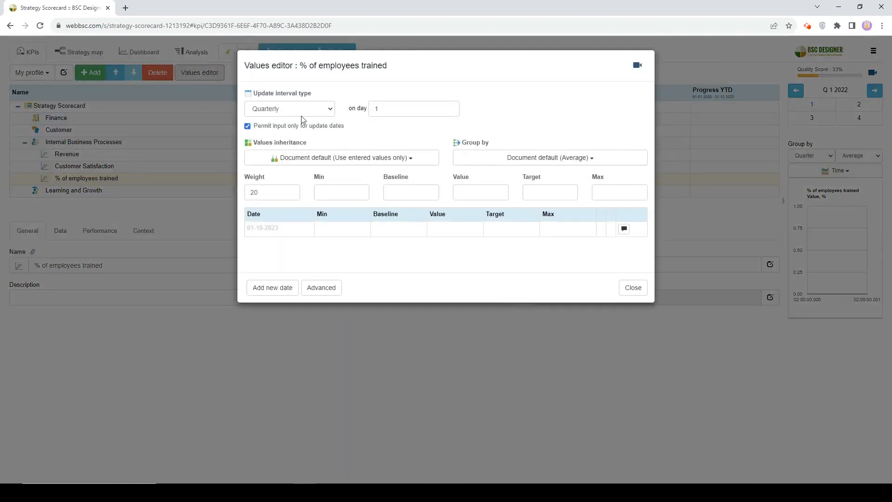
left_click(633, 287)
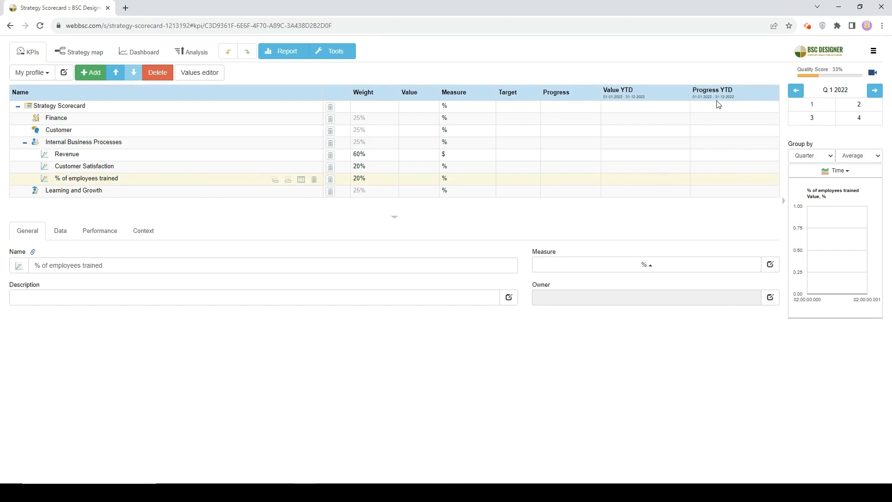
Enter 50000 as the Revenue KPI's target, applied as the total target for 01-01-2022 to 31-12-2022
left_click(222, 158)
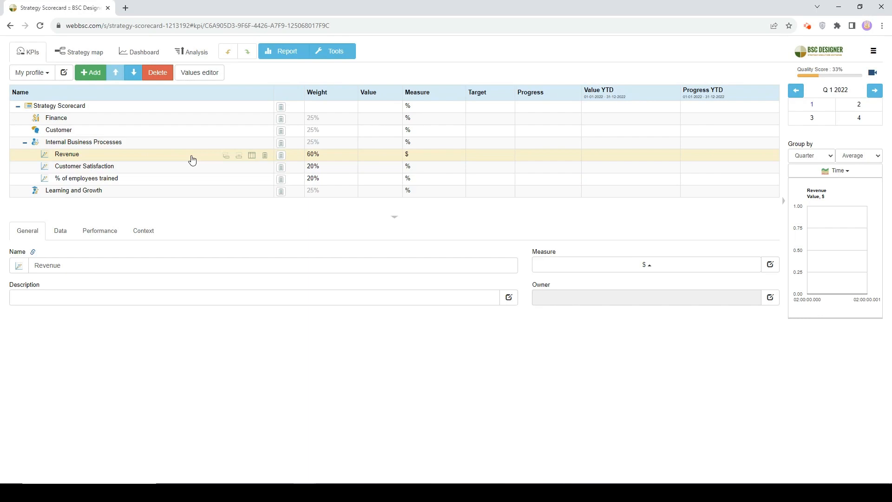
left_click(57, 232)
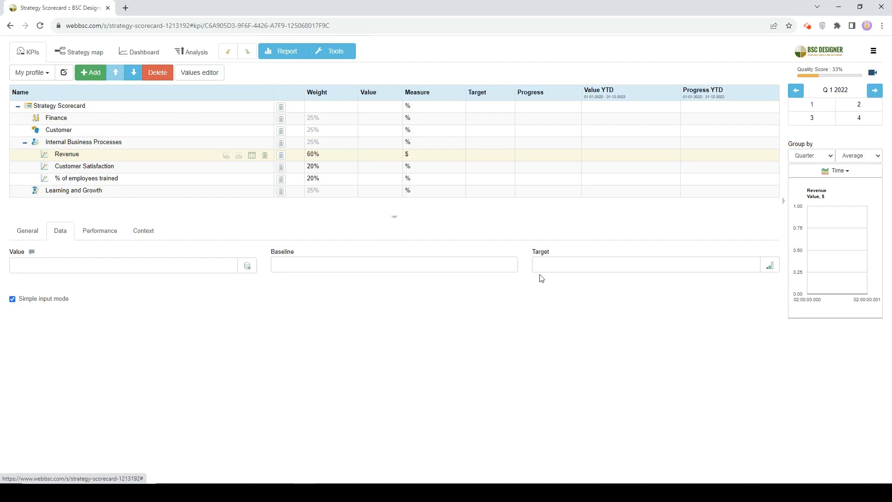
left_click(590, 264)
type("50000")
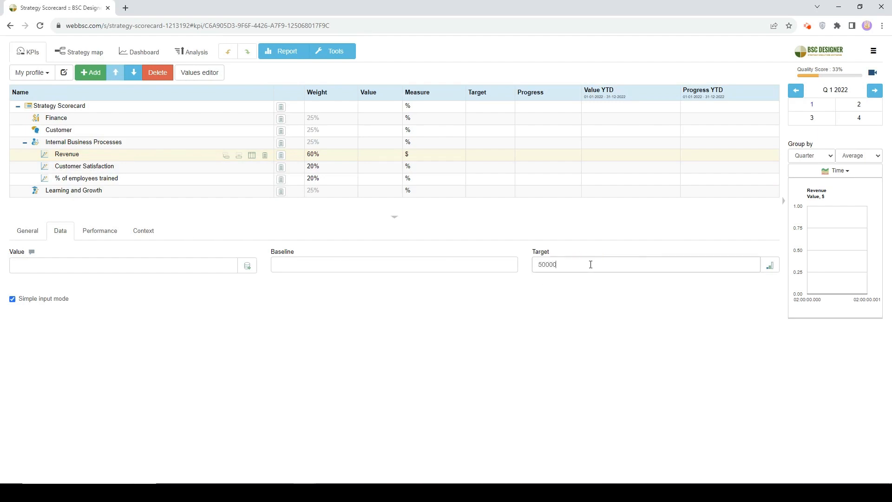
left_click(586, 291)
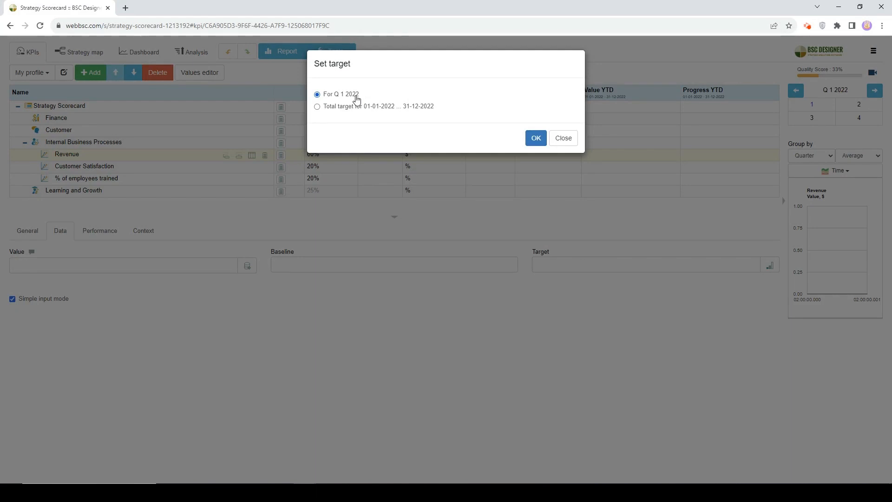
left_click(367, 106)
left_click(535, 138)
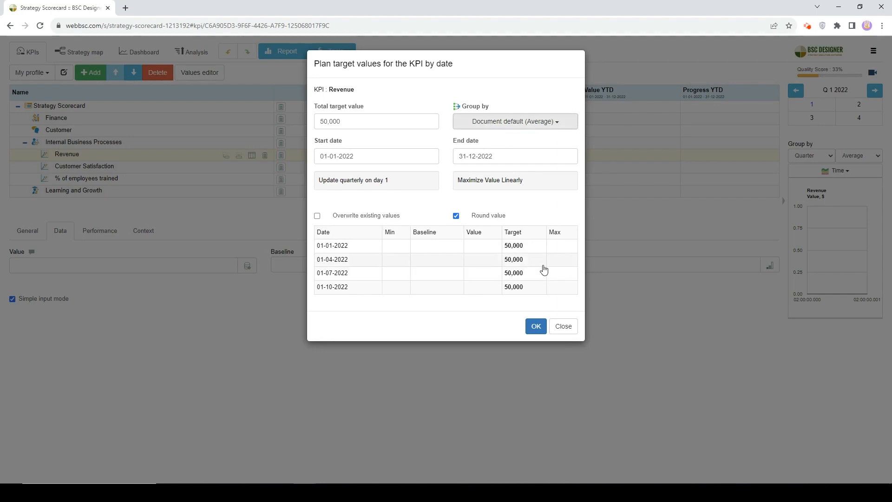
Group the Revenue KPI's planned targets by Σ of changed and apply the plan
left_click(556, 122)
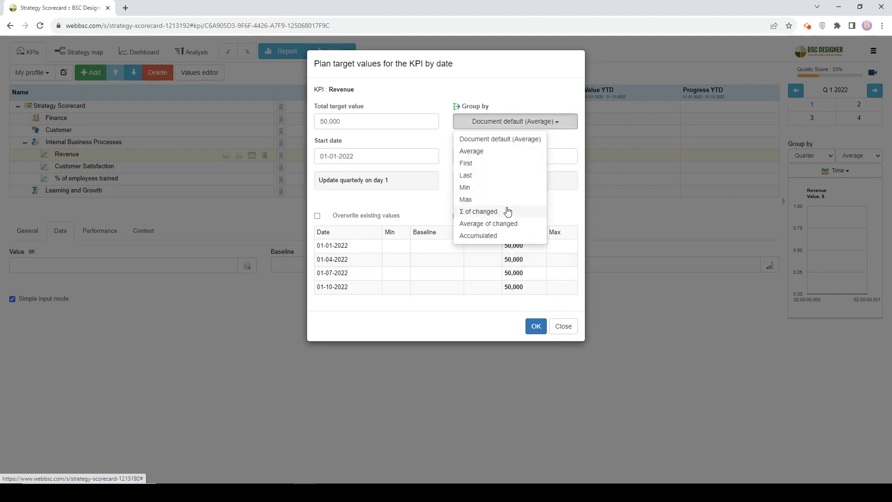
left_click(509, 211)
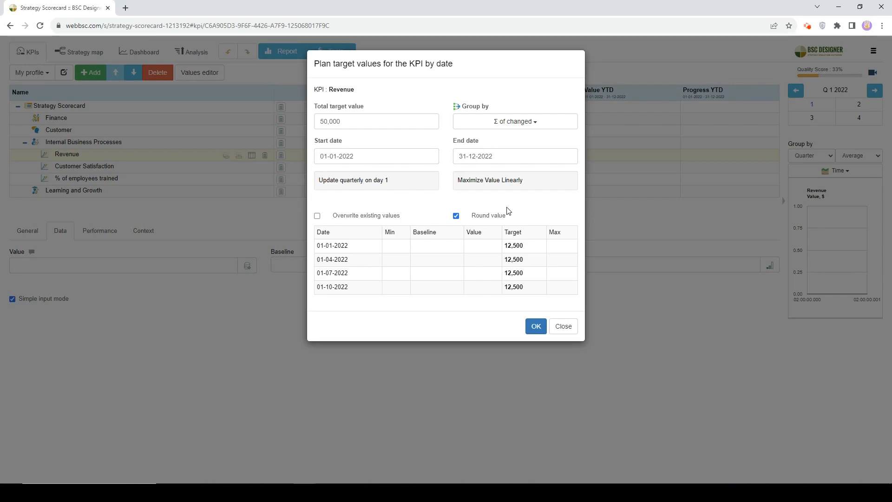
left_click(536, 325)
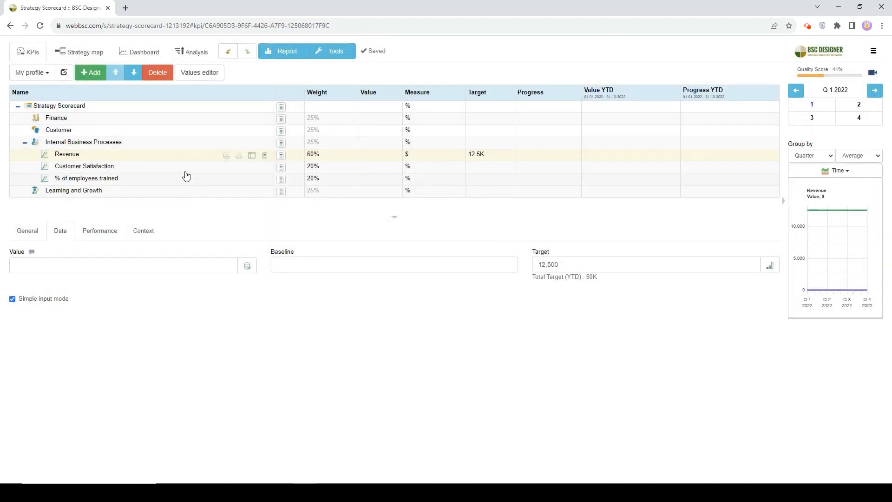
Set the Customer Satisfaction KPI's total target for 01-01-2022 to 31-12-2022 to 98, keeping the document default (Average) grouping
left_click(169, 168)
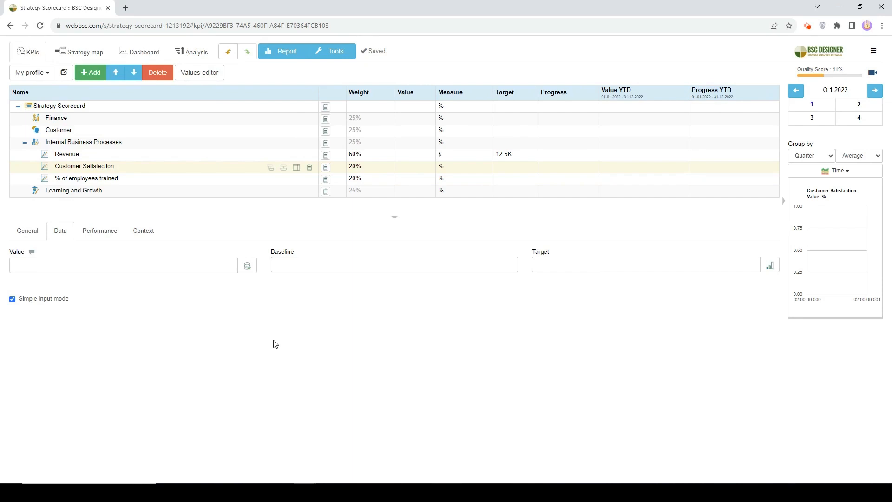
left_click(583, 265)
type("10")
key("Return")
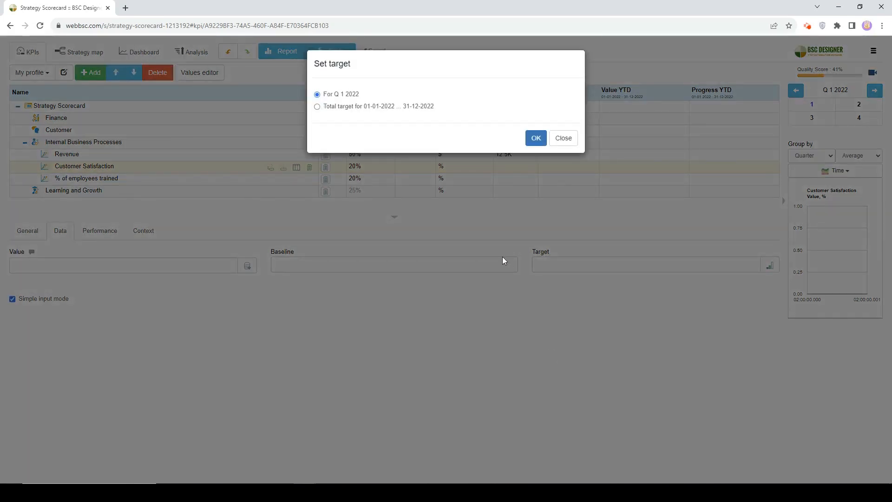
left_click(403, 107)
left_click(534, 139)
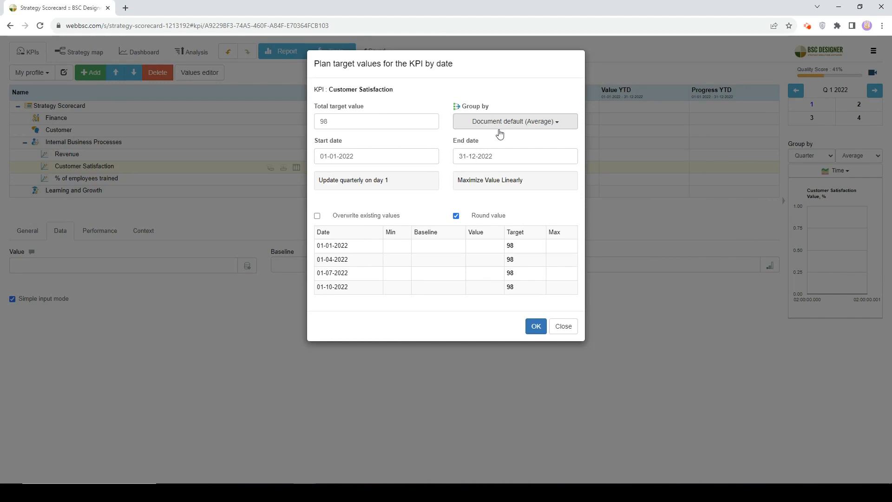
left_click(535, 327)
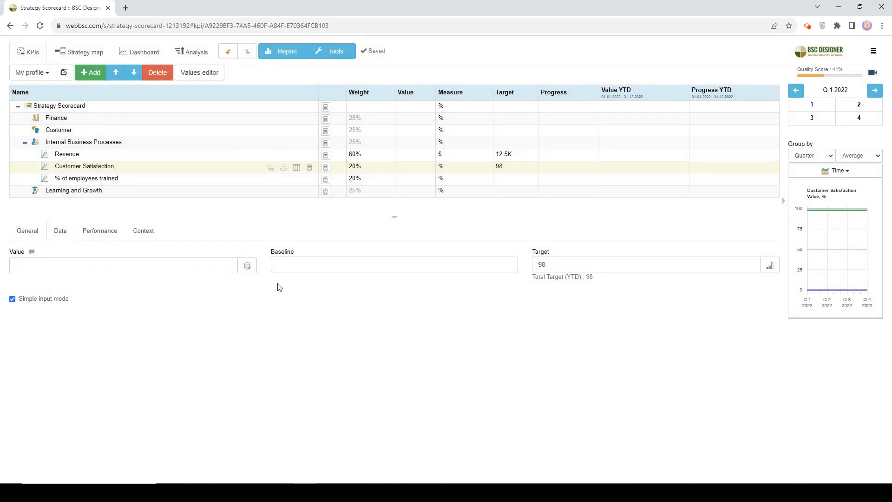
Enter 100 as the target of the % of employees trained KPI, applied as the total for 01-01-2022 to 31-12-2022
left_click(160, 182)
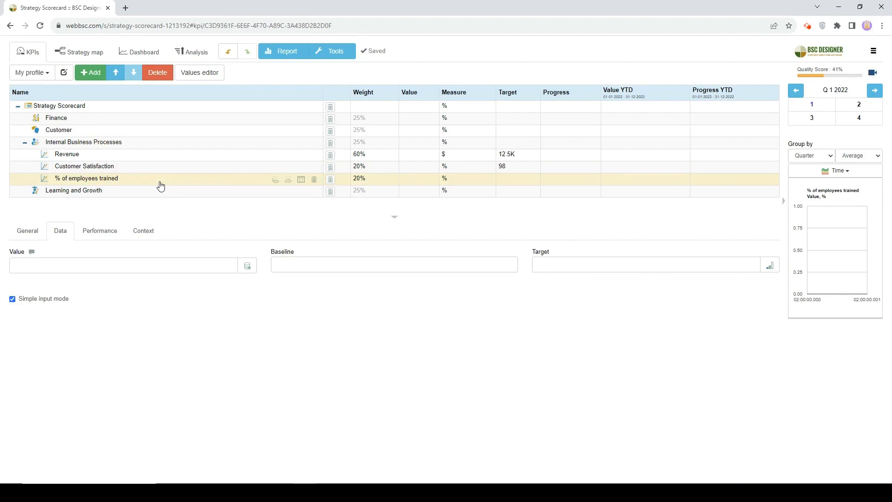
left_click(591, 265)
type("100")
left_click(585, 287)
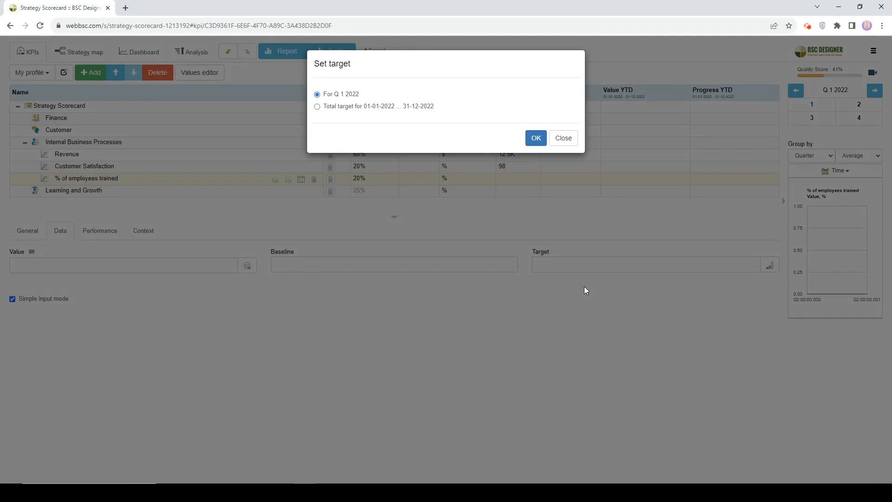
left_click(413, 106)
left_click(535, 138)
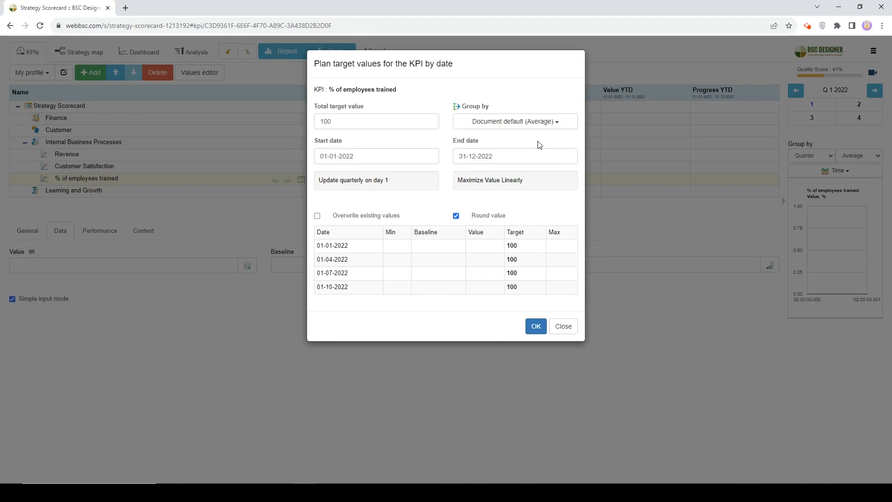
Apply the % of employees trained target plan with Accumulated grouping and review its dated targets in the Values editor
left_click(534, 125)
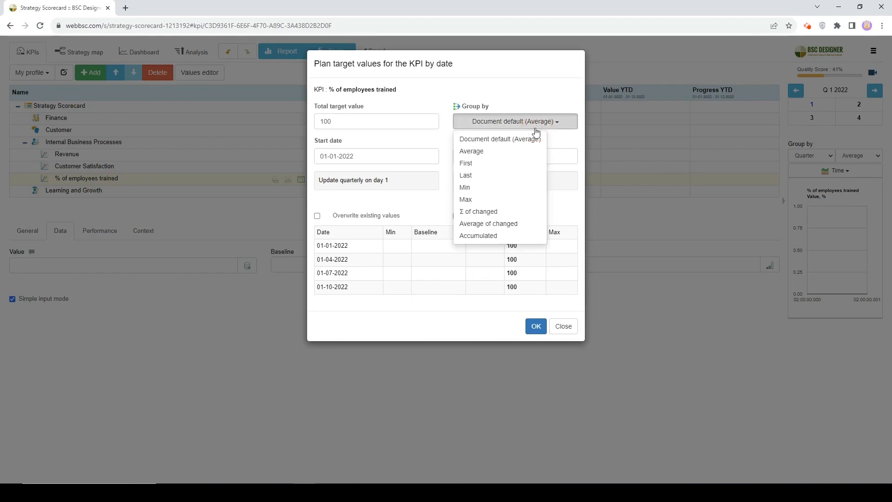
left_click(500, 207)
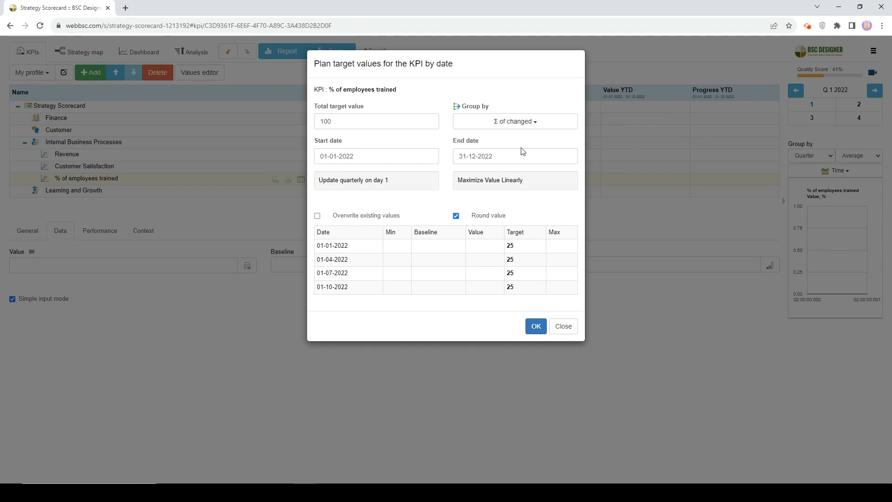
left_click(521, 126)
left_click(507, 236)
left_click(532, 327)
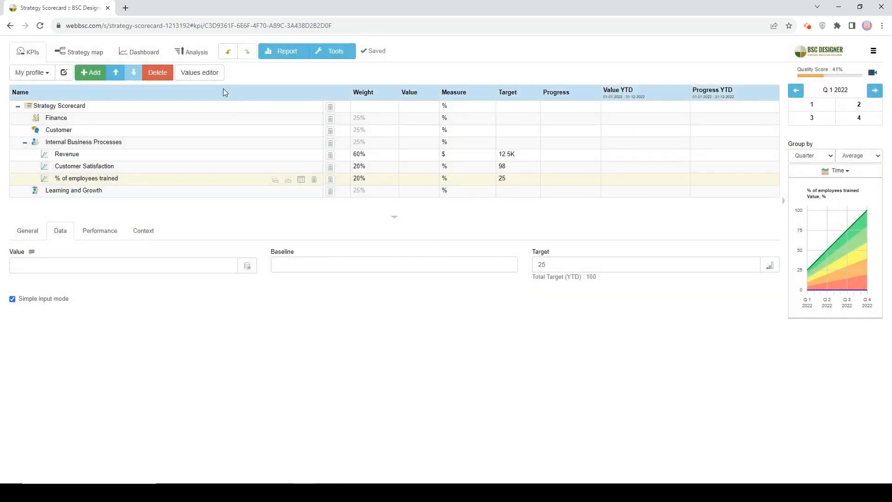
left_click(204, 76)
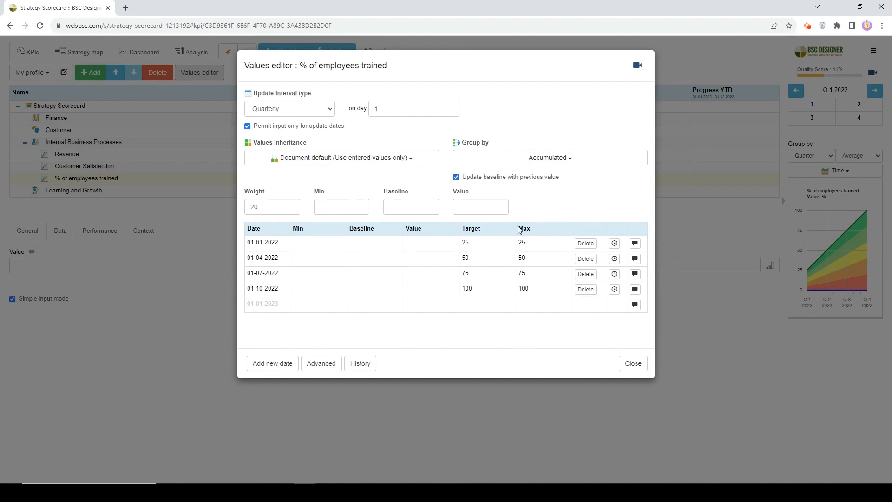
left_click(632, 363)
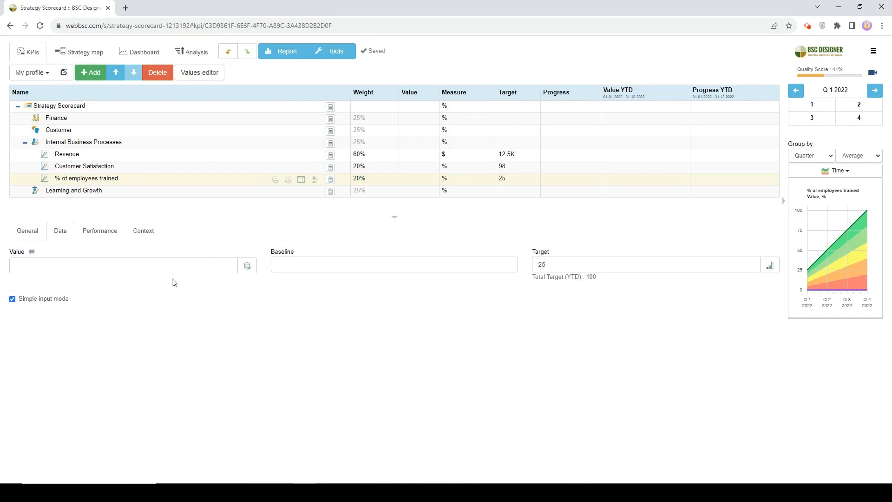
Set the value of % of employees trained to 20 for Q1 2022 and 45 for Q2 2022
left_click(156, 269)
type("20")
left_click(172, 295)
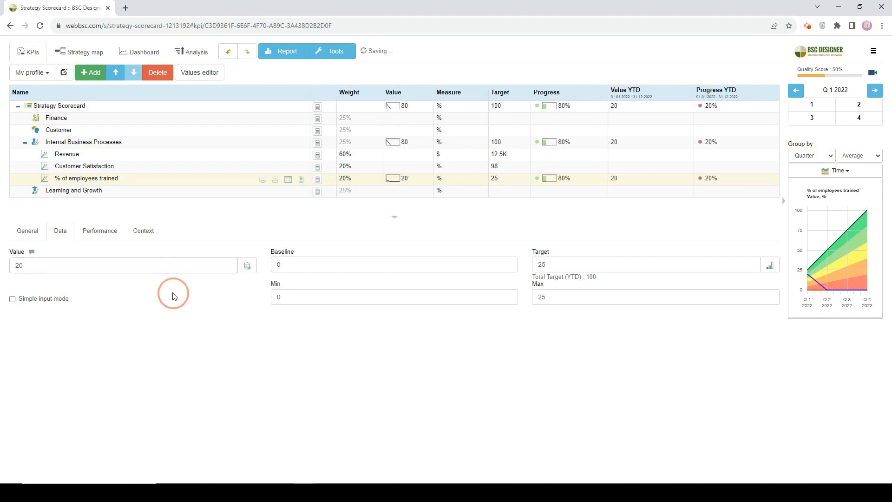
left_click(858, 106)
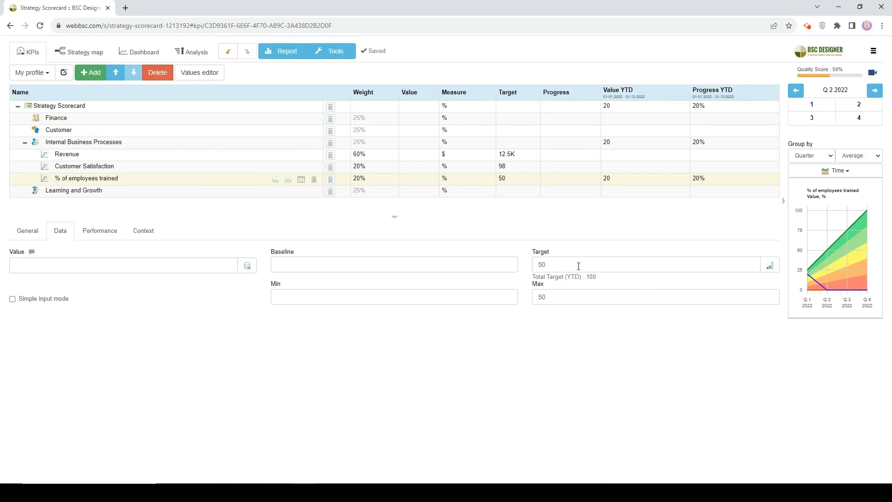
left_click(106, 265)
type("45")
left_click(108, 320)
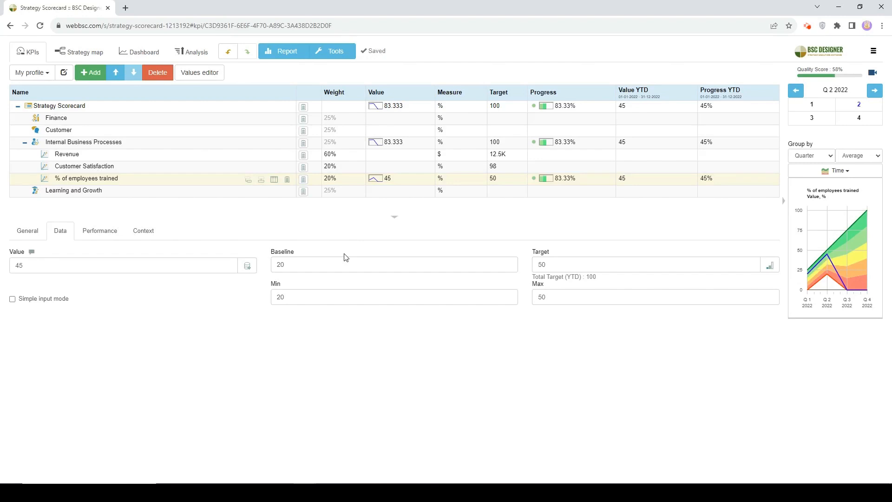
Set the value of % of employees trained to 70 for Q3 2022 and 100 for Q4 2022
left_click(811, 118)
left_click(147, 267)
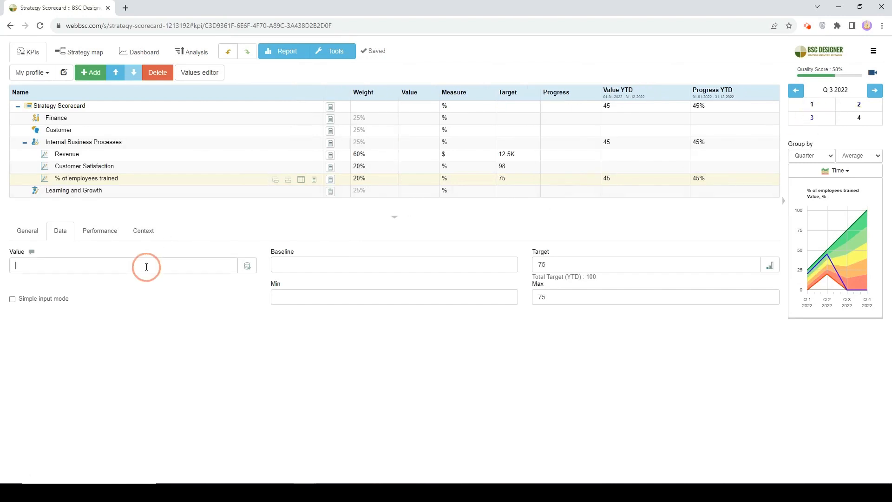
type("70")
left_click(168, 348)
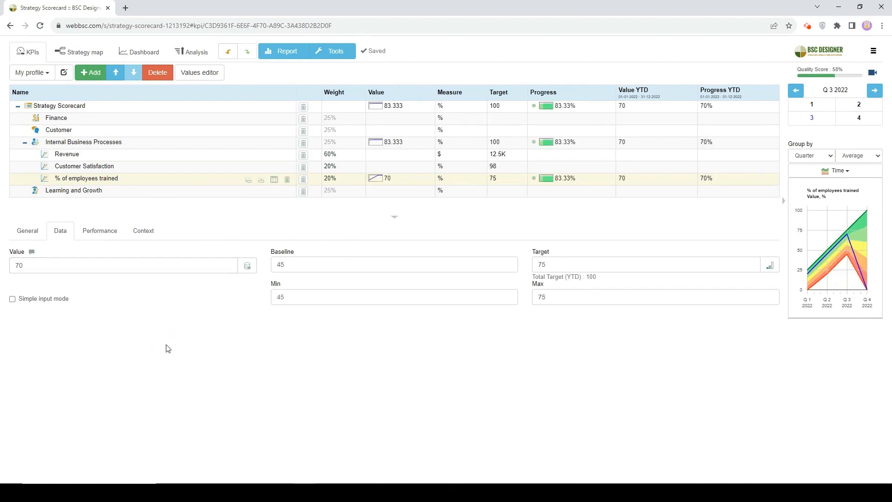
left_click(858, 117)
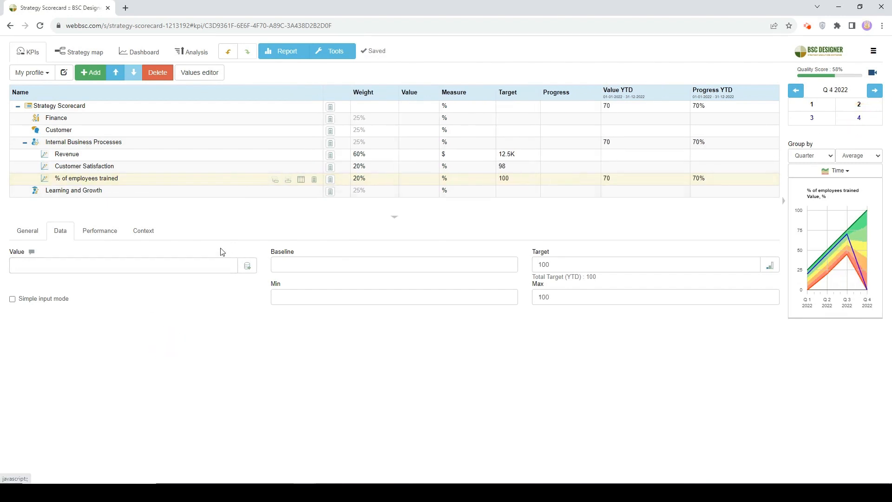
left_click(163, 261)
type("100")
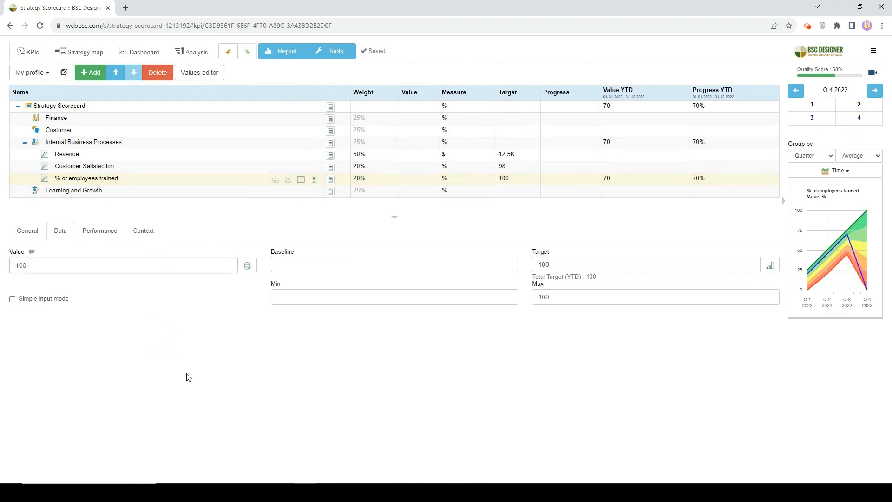
left_click(188, 377)
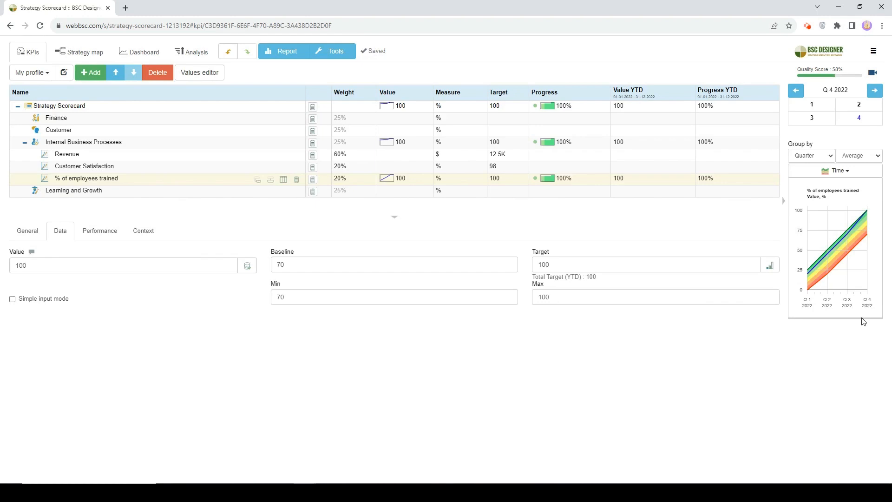
Examine the available YTD Column options in the account's organization settings without changing the selection
left_click(873, 50)
left_click(846, 79)
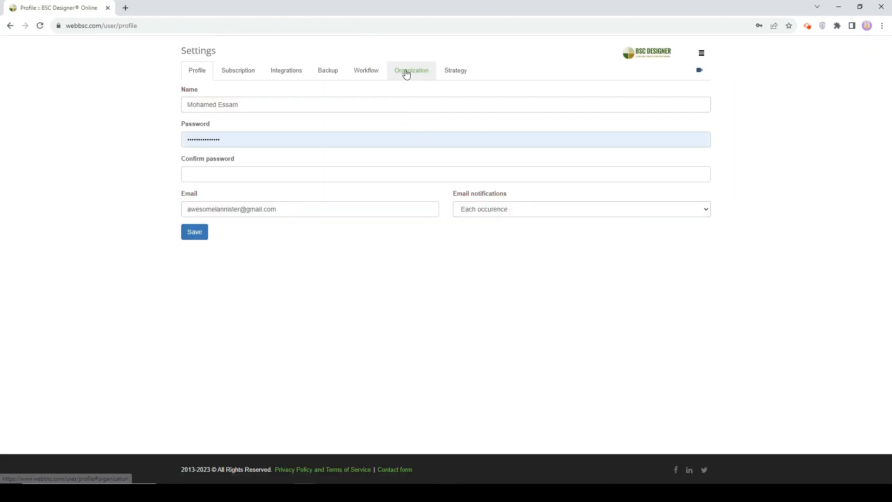
left_click(406, 74)
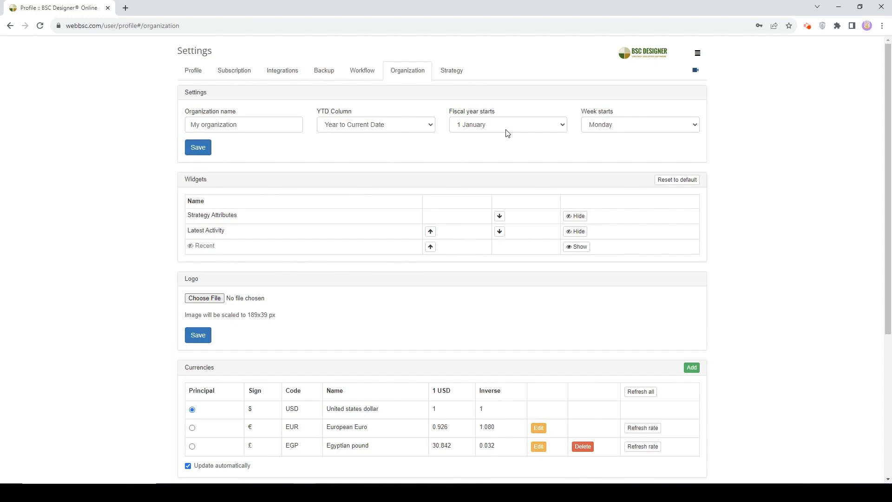
left_click(363, 130)
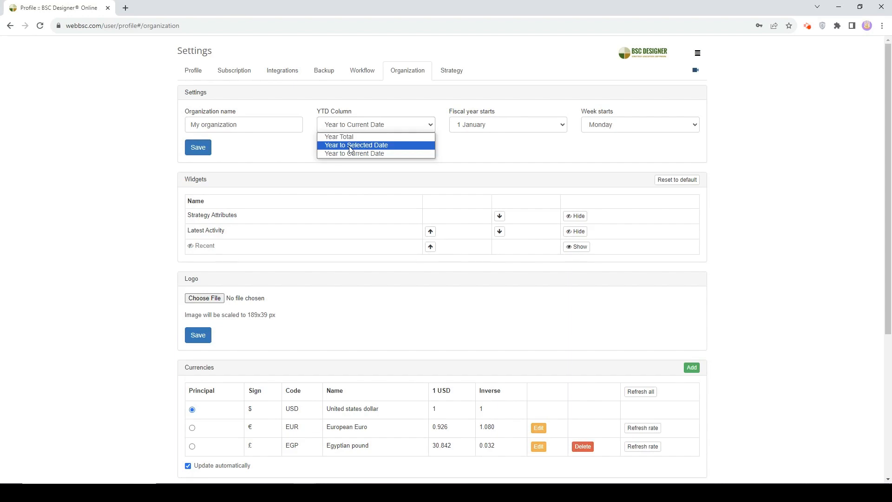
left_click(77, 281)
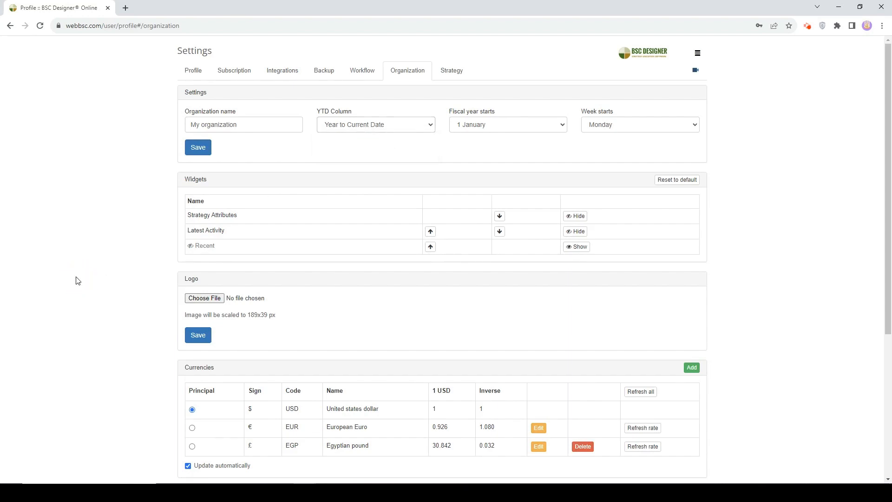